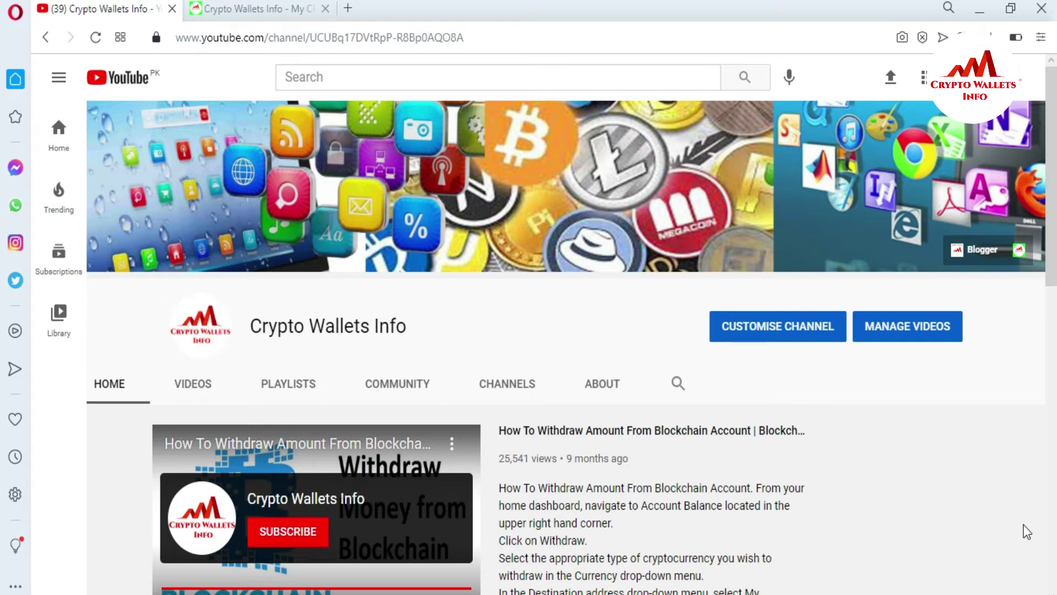
Step: Switch Opera to the cryptowalletsinfo.com tab, then bring the DigiByte Core wallet to the front
click(253, 6)
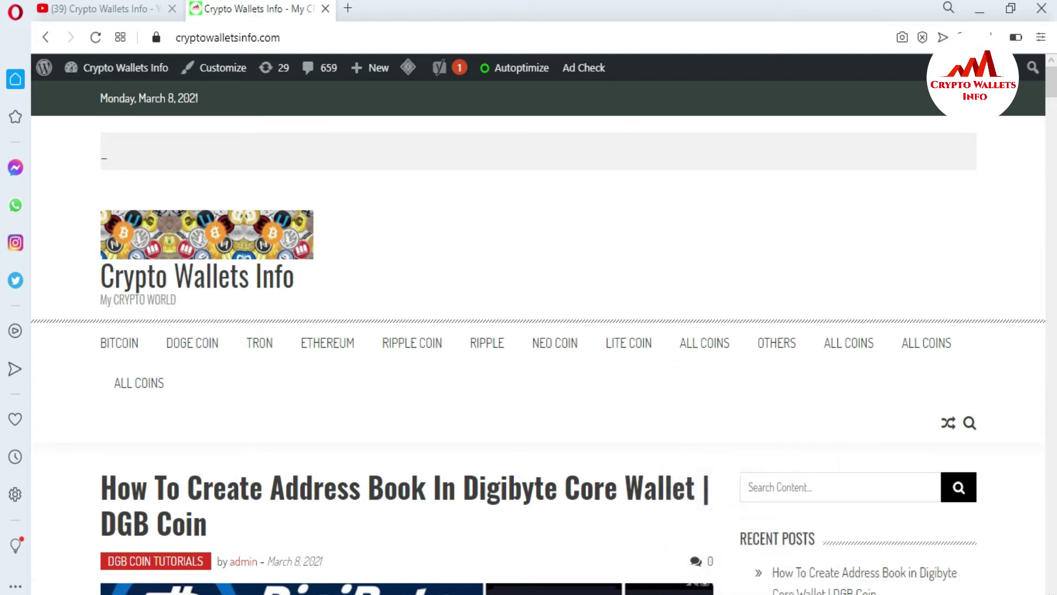
key(alt+Tab)
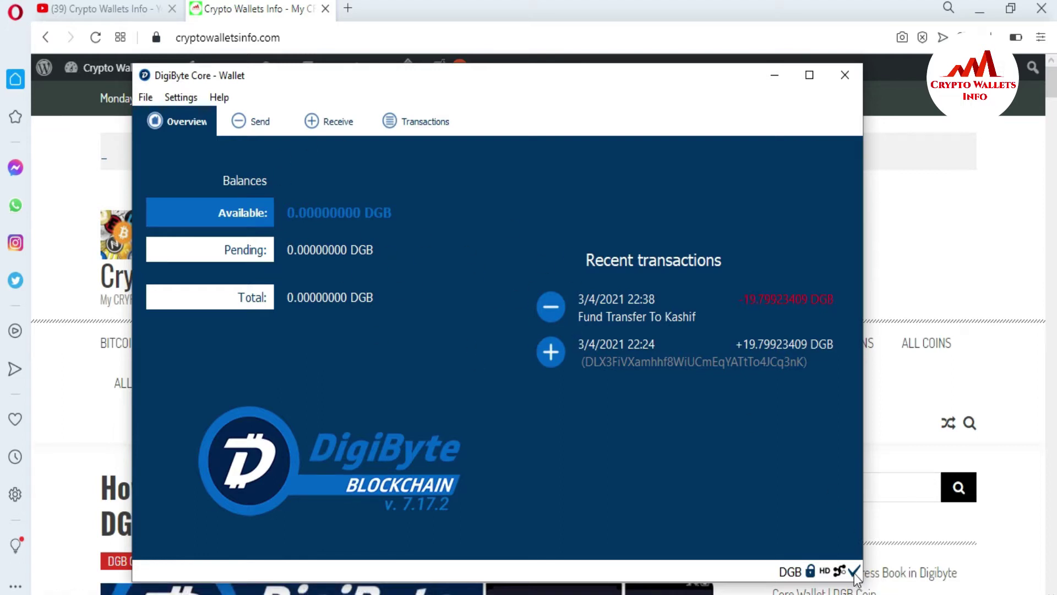
Step: Confirm DigiByte Core shows 'Up to date', nudge its window higher, and start a new Opera tab
mouse_move(855, 575)
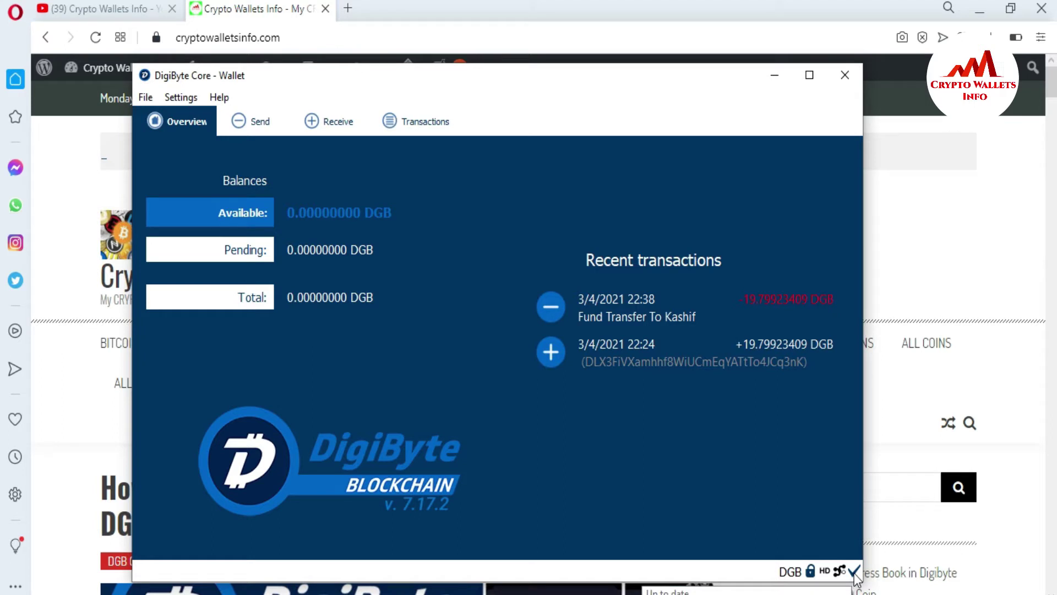
click(418, 69)
drag(419, 52, 416, 45)
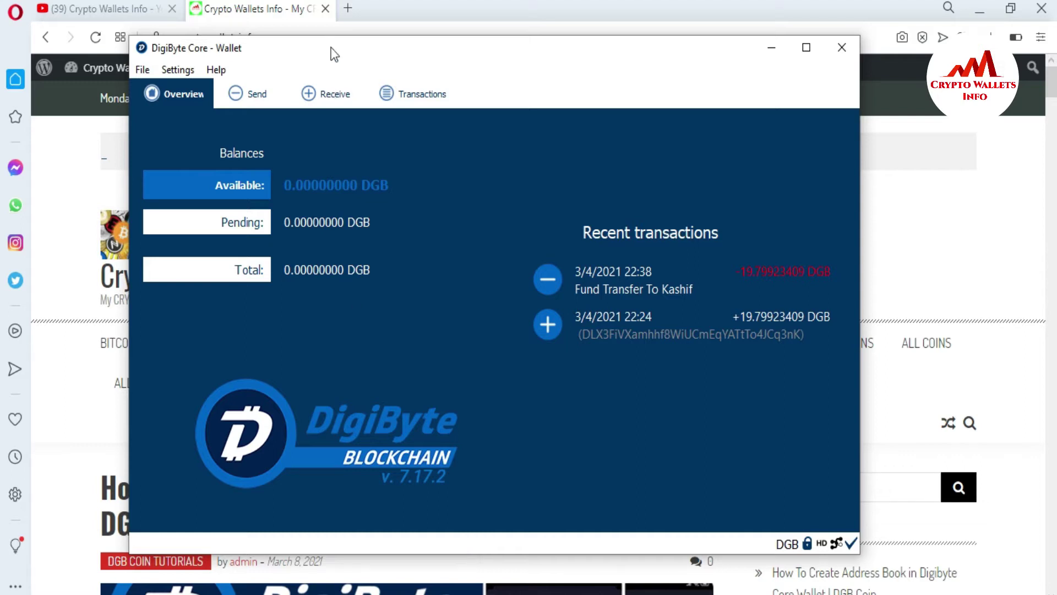
click(347, 8)
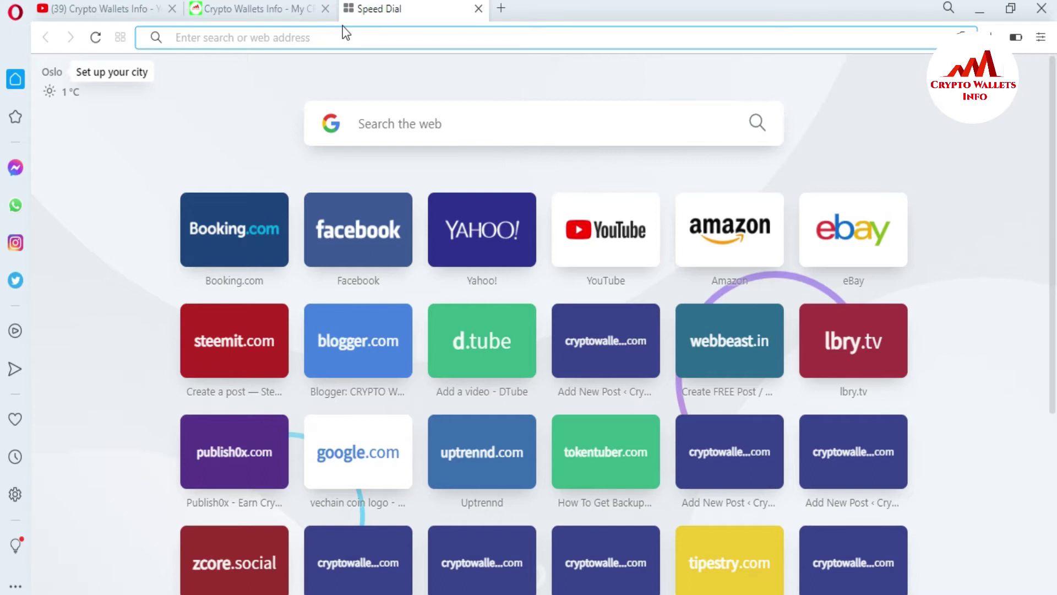
Step: Load google.com and search for 'cryptochainer' using the autocomplete suggestion
text(goo)
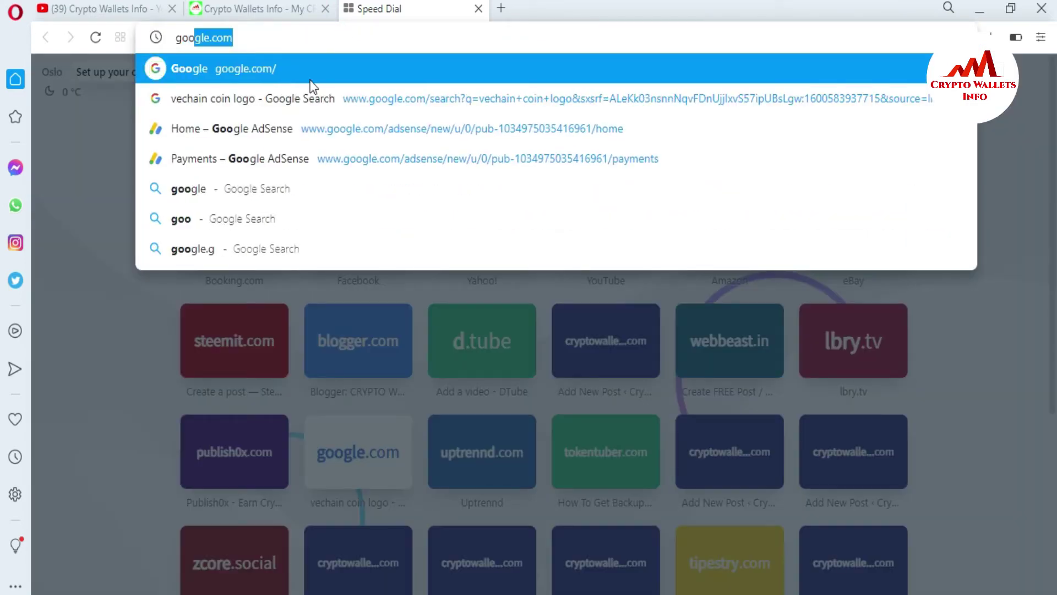
key(Return)
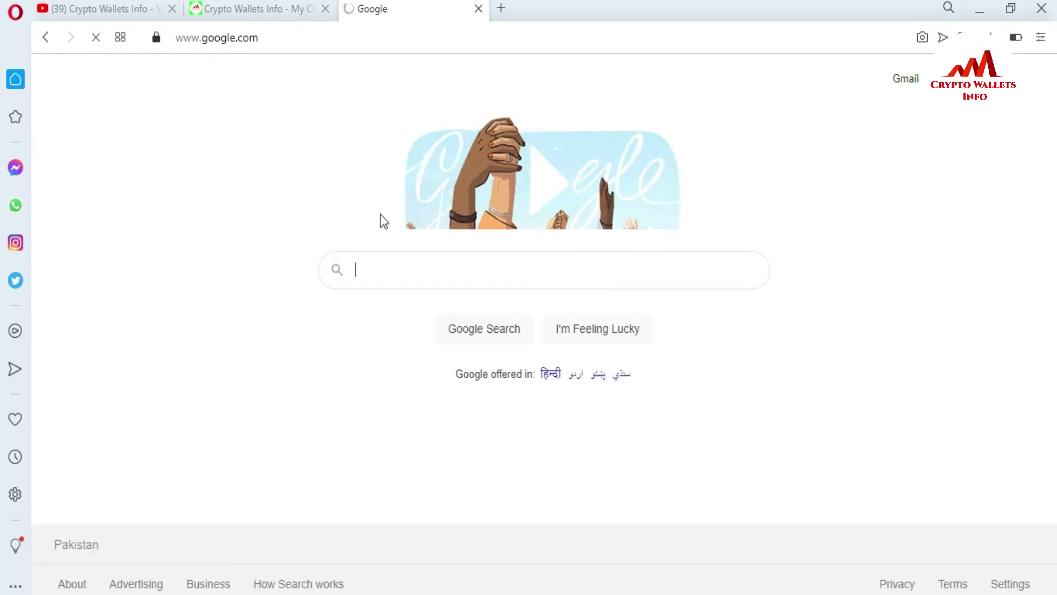
text(cypt)
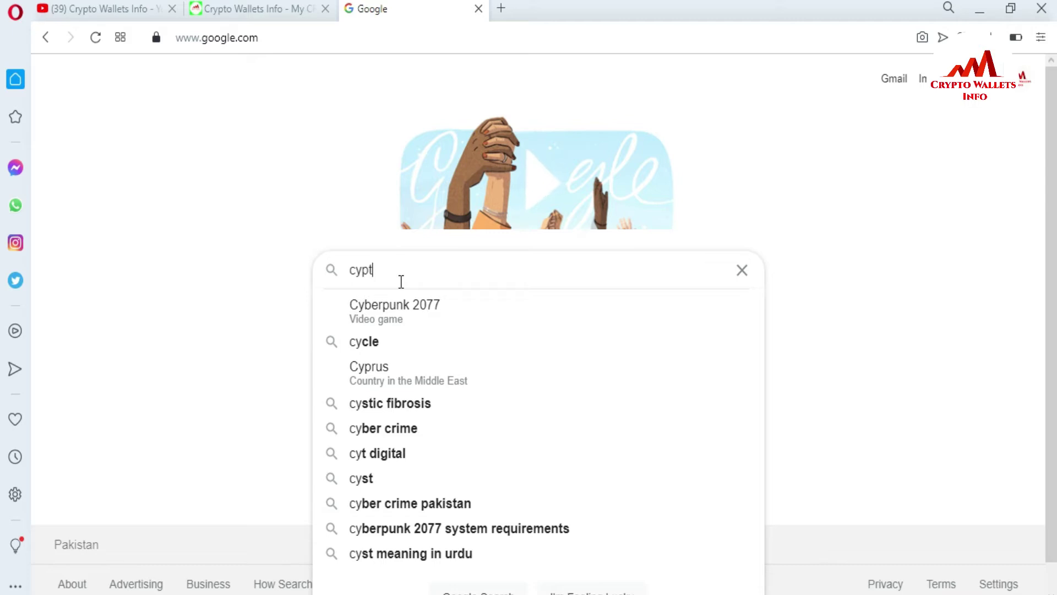
text(o)
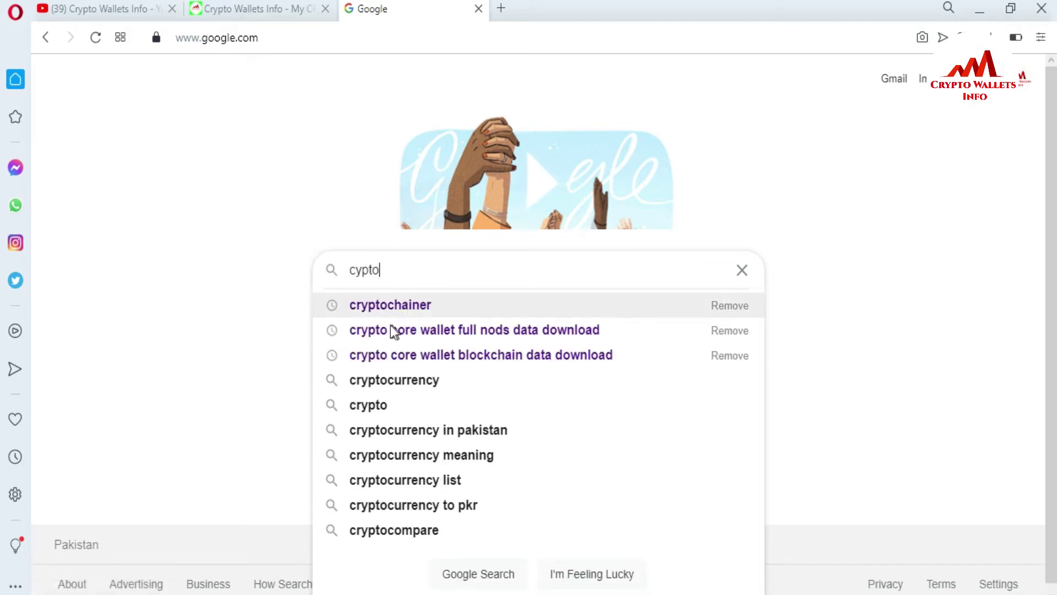
click(388, 309)
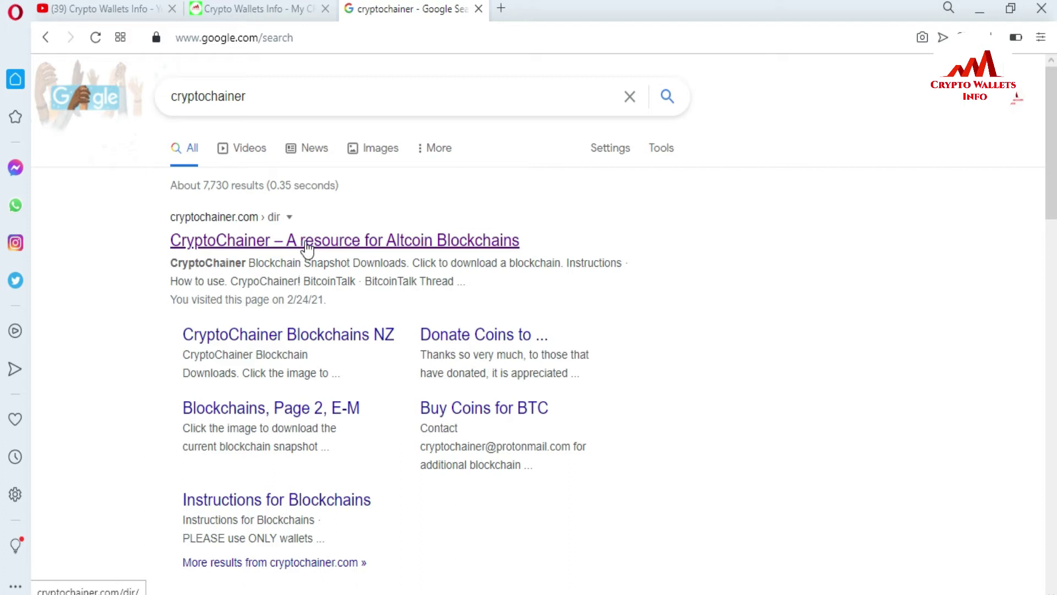
Step: Open the CryptoChainer blockchain directory and scroll the coin grid to the DigiByte entry
click(307, 248)
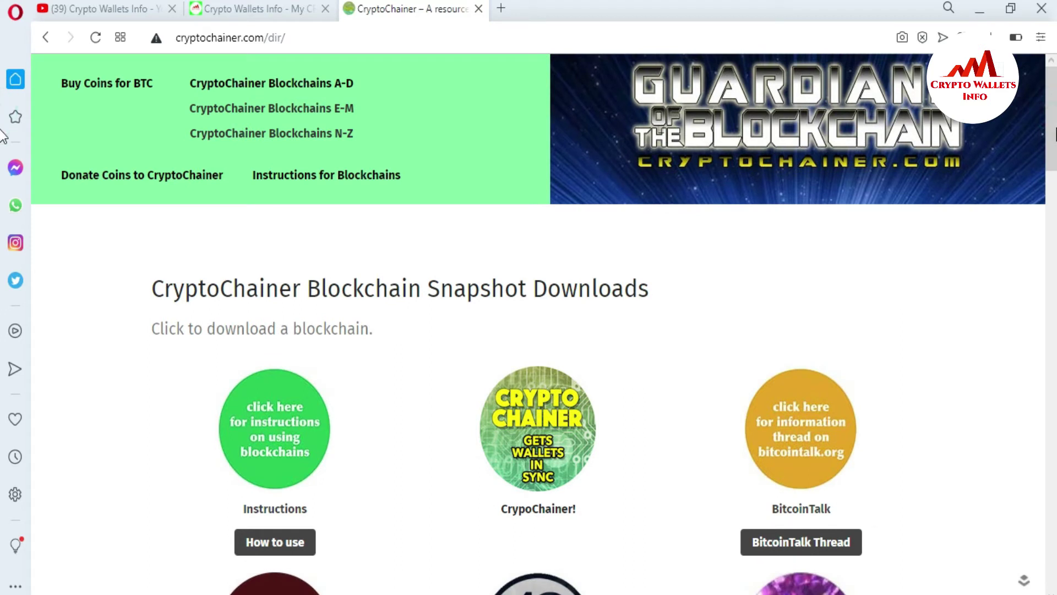
drag(1055, 134, 1054, 264)
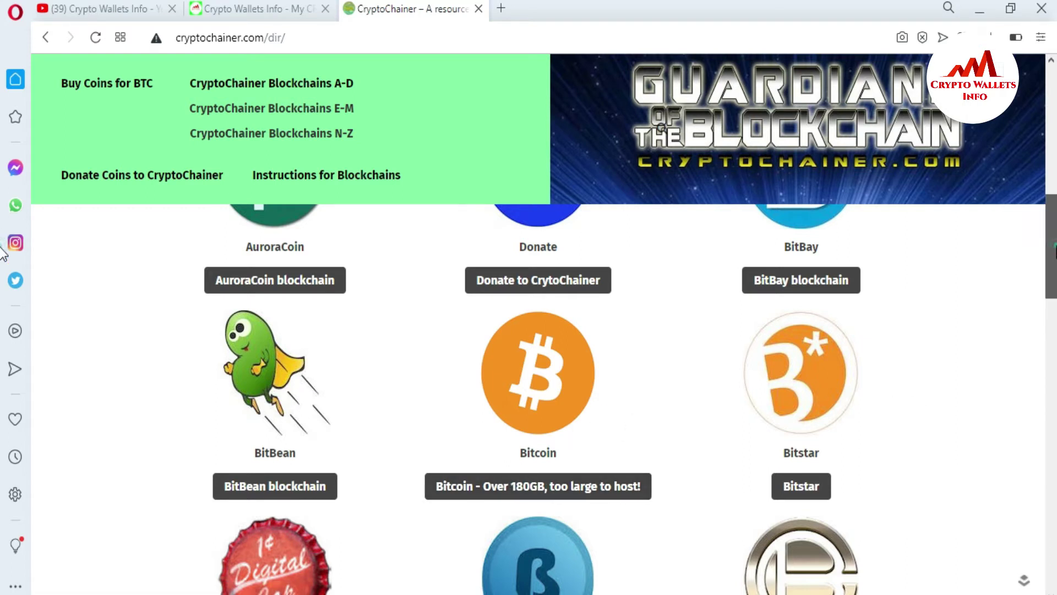
scroll(3, 254, down, 6)
scroll(2, 320, down, 7)
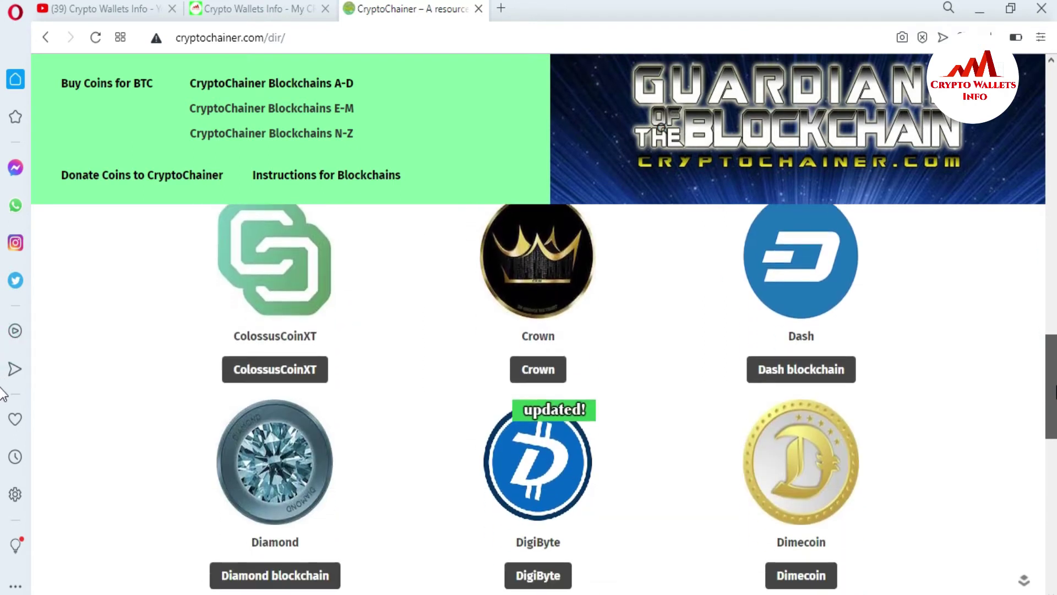
scroll(3, 402, down, 2)
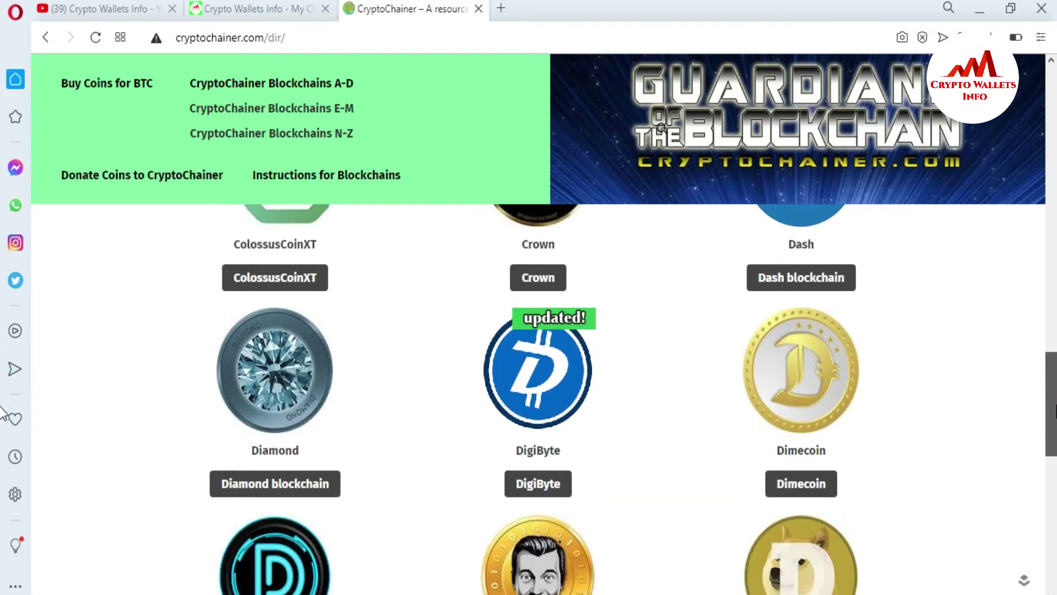
scroll(2, 419, down, 2)
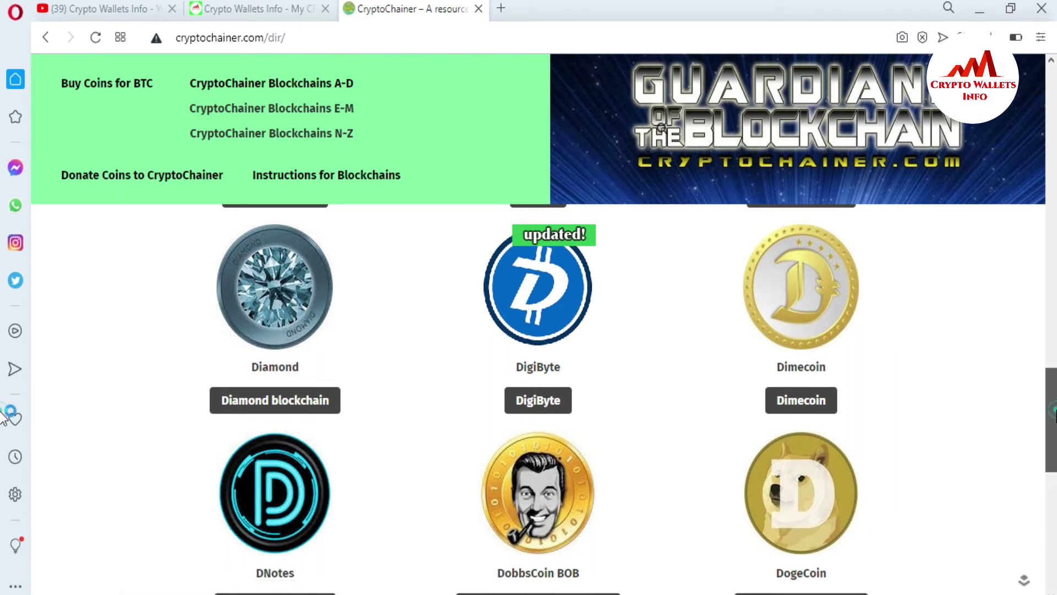
scroll(908, 462, down, 2)
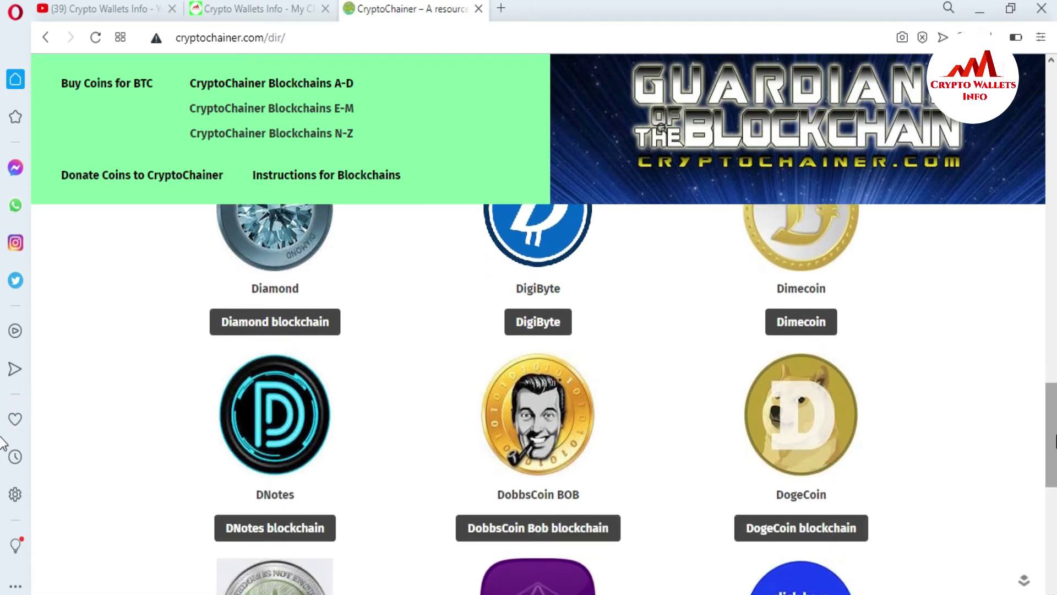
scroll(3, 416, up, 3)
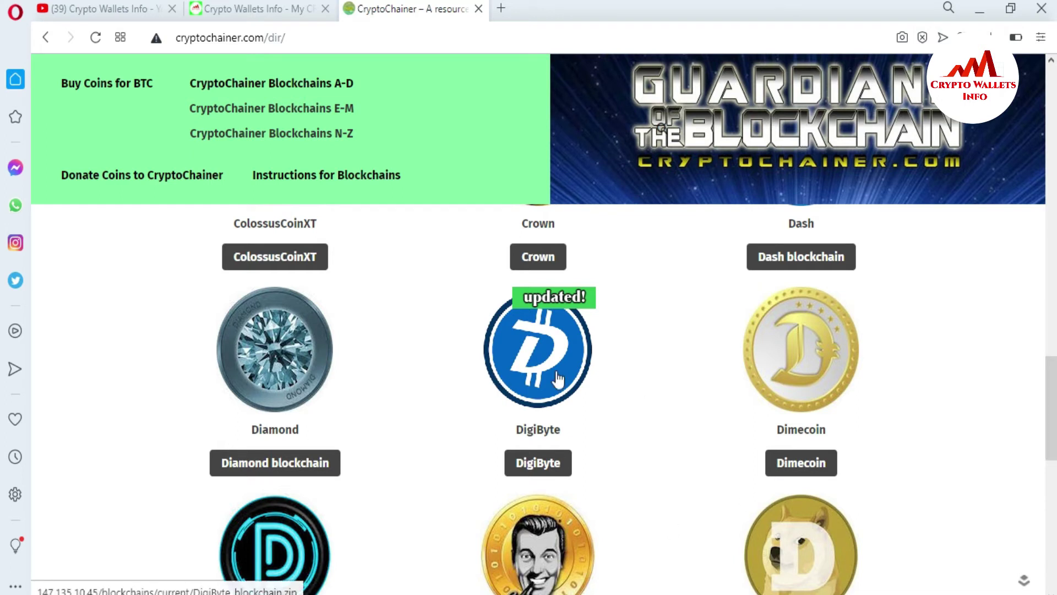
Step: Request the DigiByte snapshot download, then cancel IDM's duplicate-link prompt
click(550, 472)
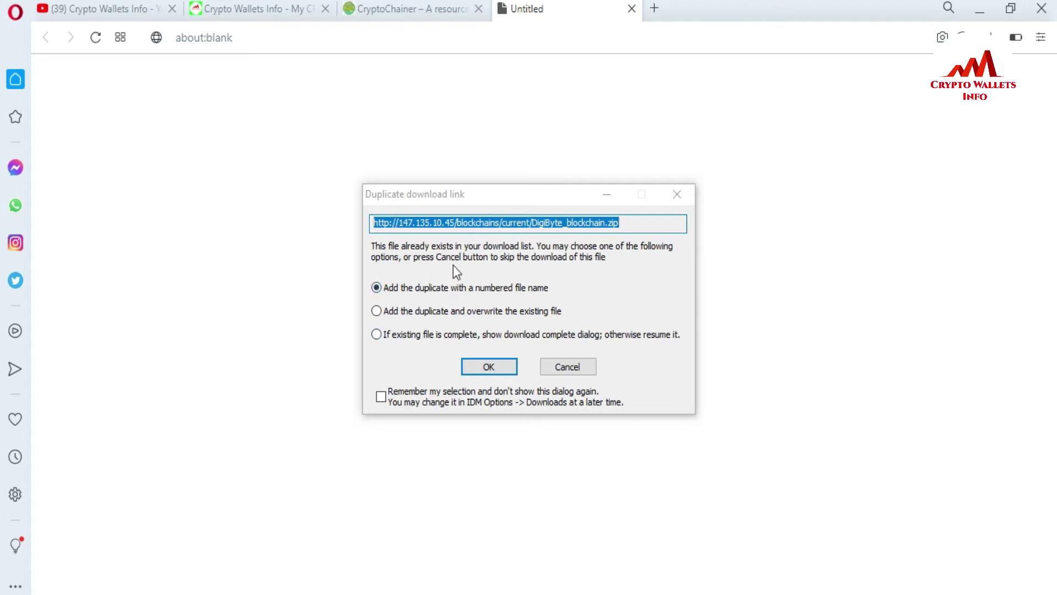
click(567, 364)
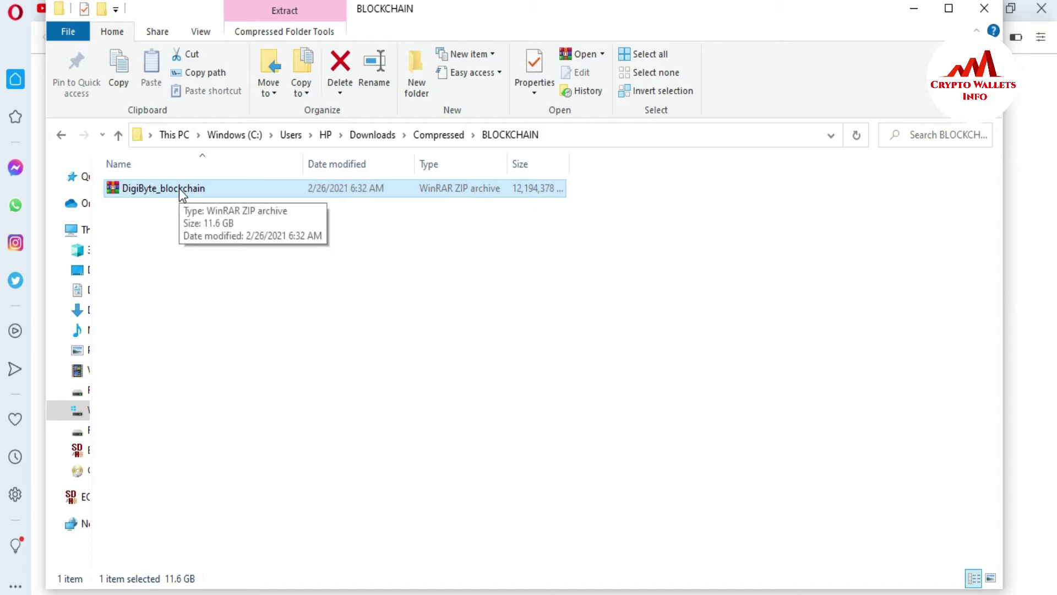
Step: Select the DigiByte_blockchain archive, close DigiByte Core, and open the zip in WinRAR
drag(175, 15, 337, 55)
click(330, 232)
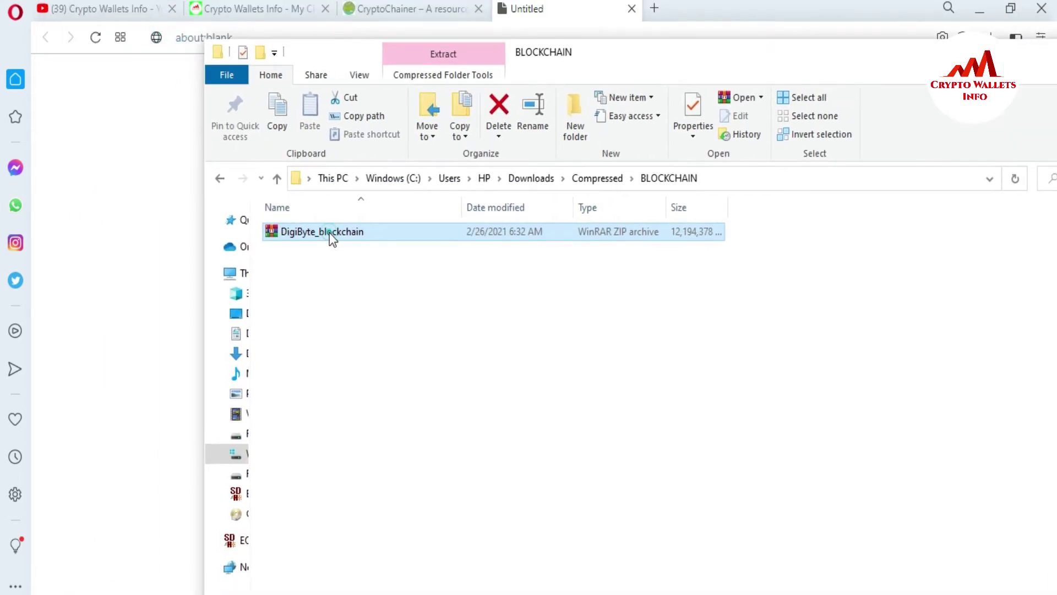
click(387, 276)
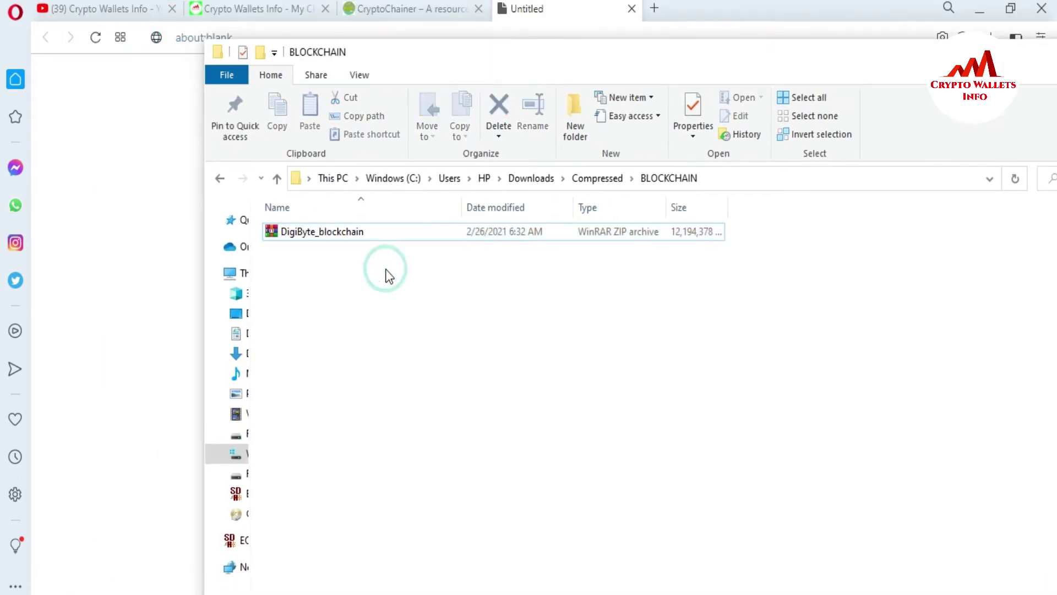
click(335, 236)
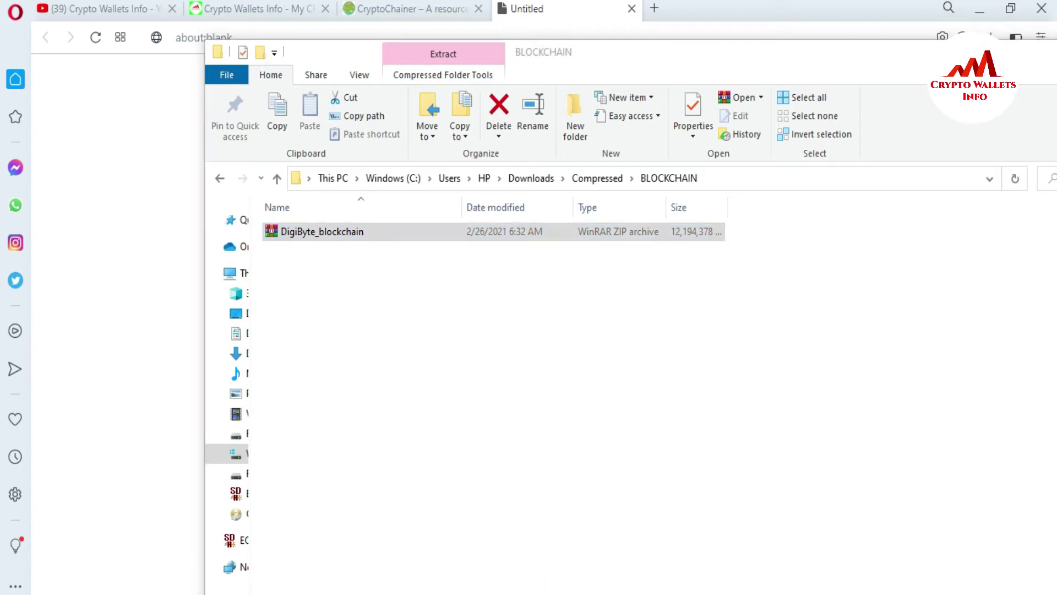
drag(636, 52, 621, 4)
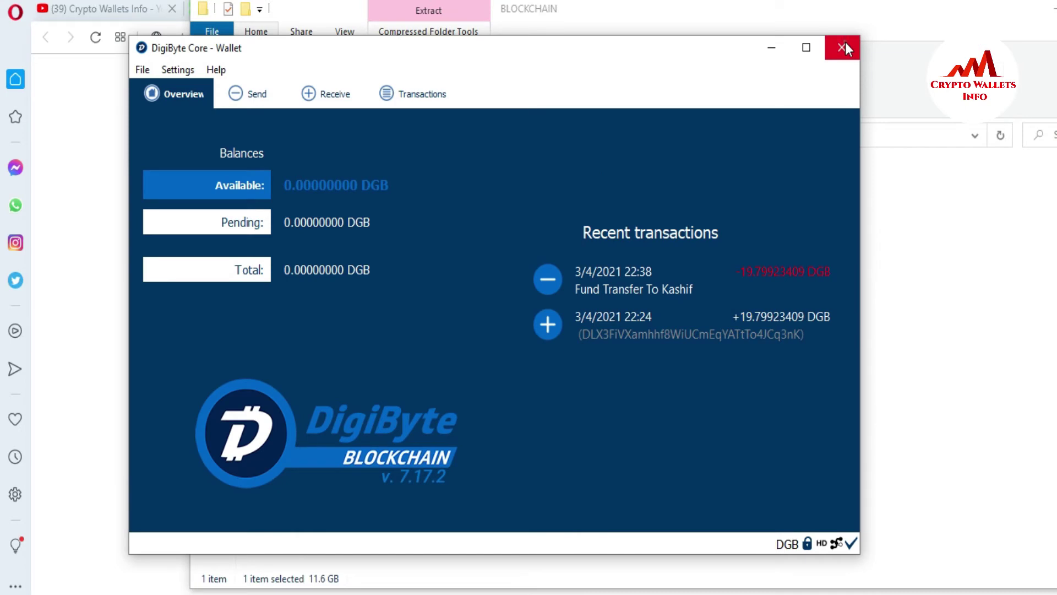
click(845, 45)
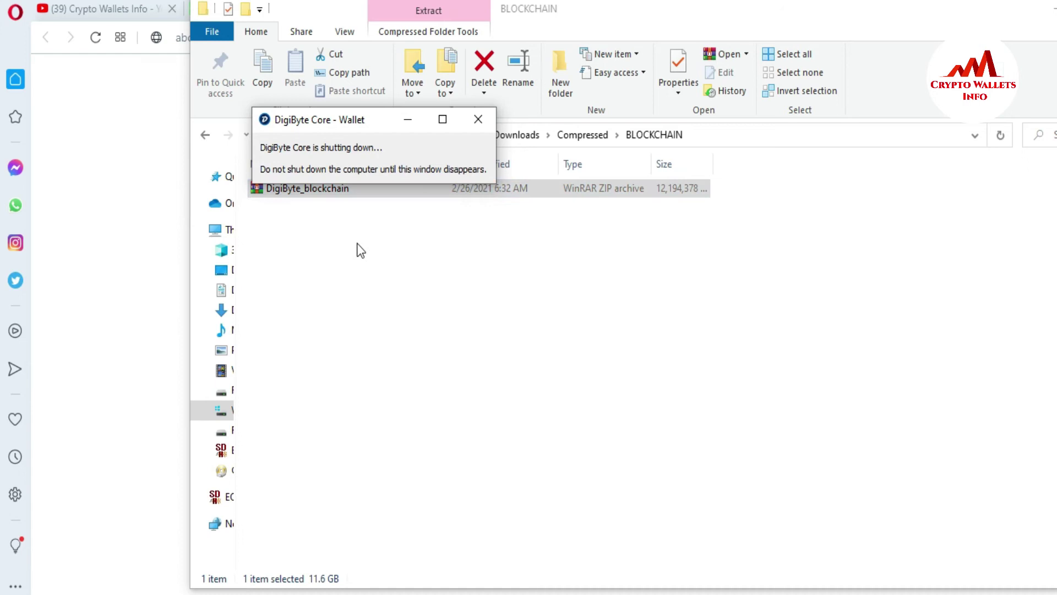
key(Return)
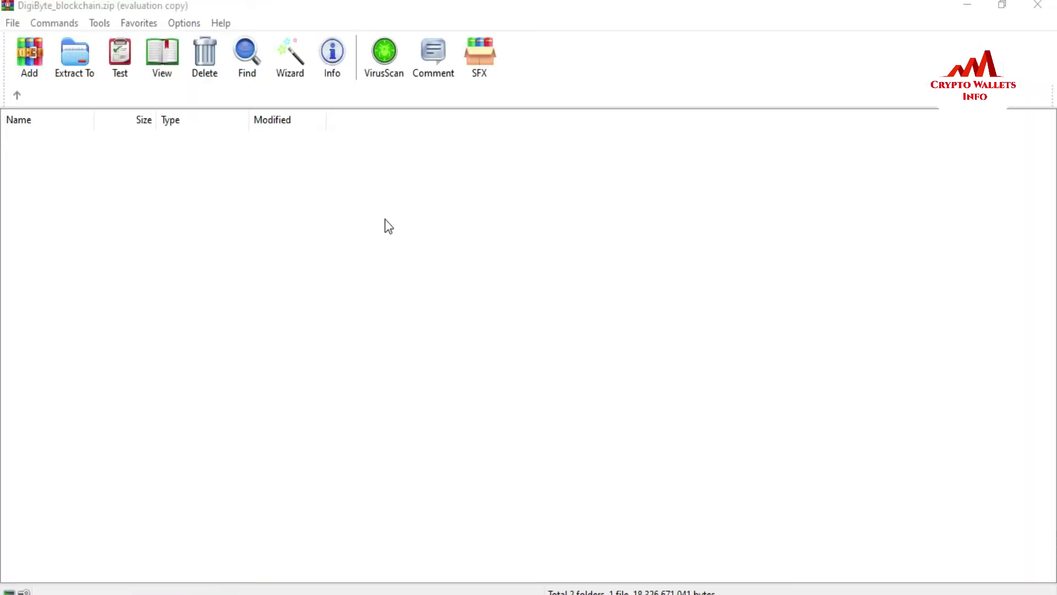
Step: Shrink the WinRAR archive window, move it right, and return to the BLOCKCHAIN folder
click(1002, 6)
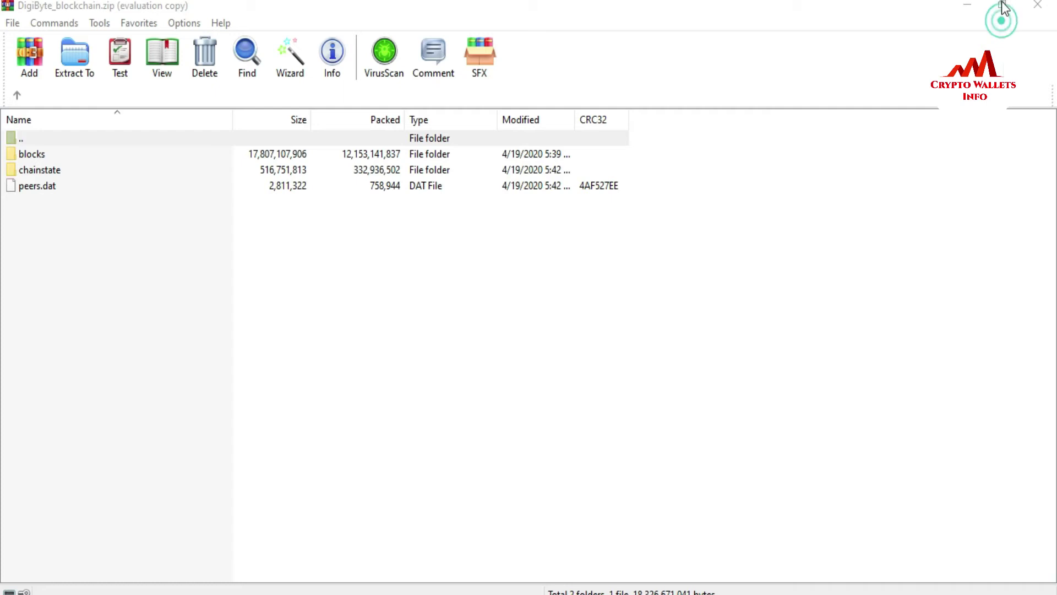
click(488, 145)
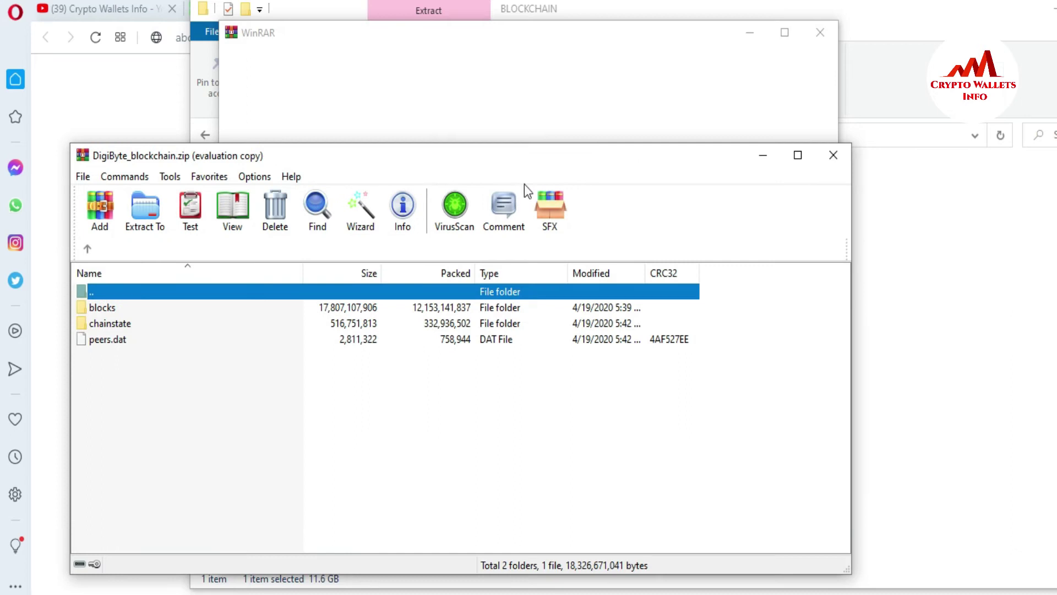
click(470, 156)
drag(555, 150, 817, 151)
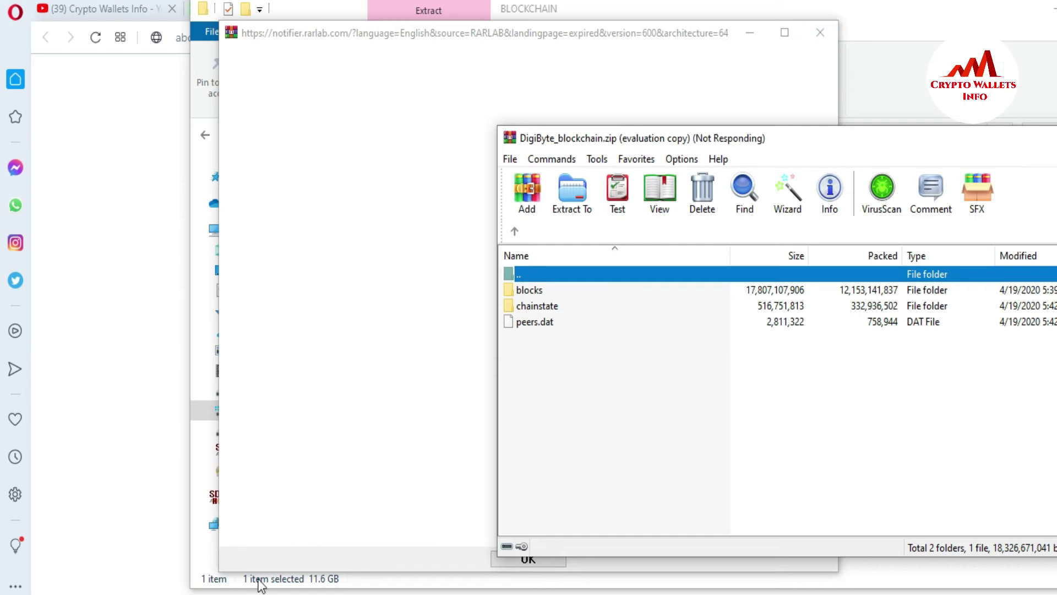
click(205, 559)
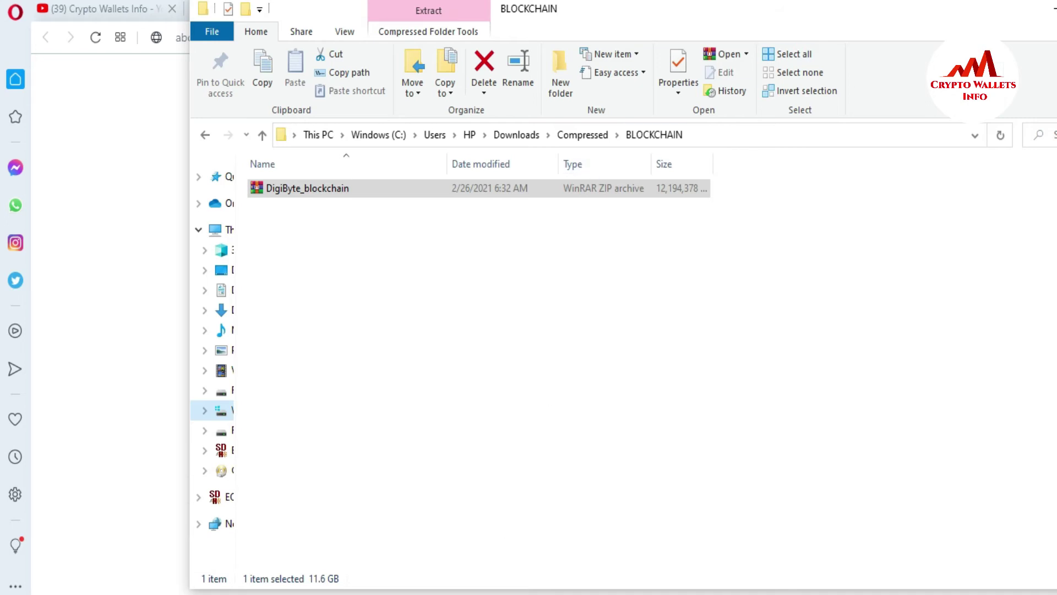
Step: Bring up the WinRAR notifier, open the %appdata% folder via search, and move BLOCKCHAIN aside
click(474, 593)
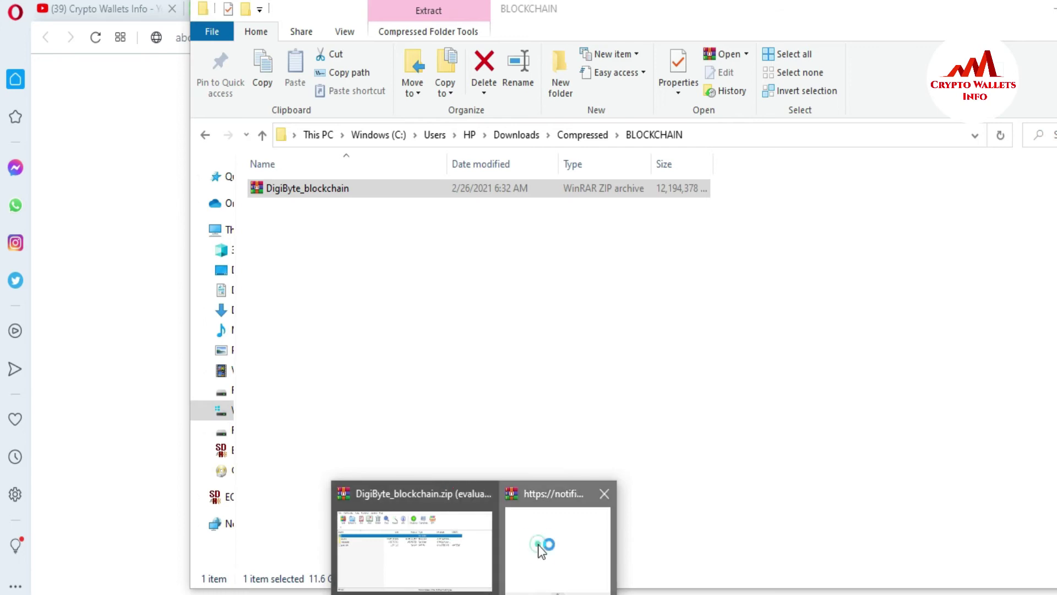
click(539, 546)
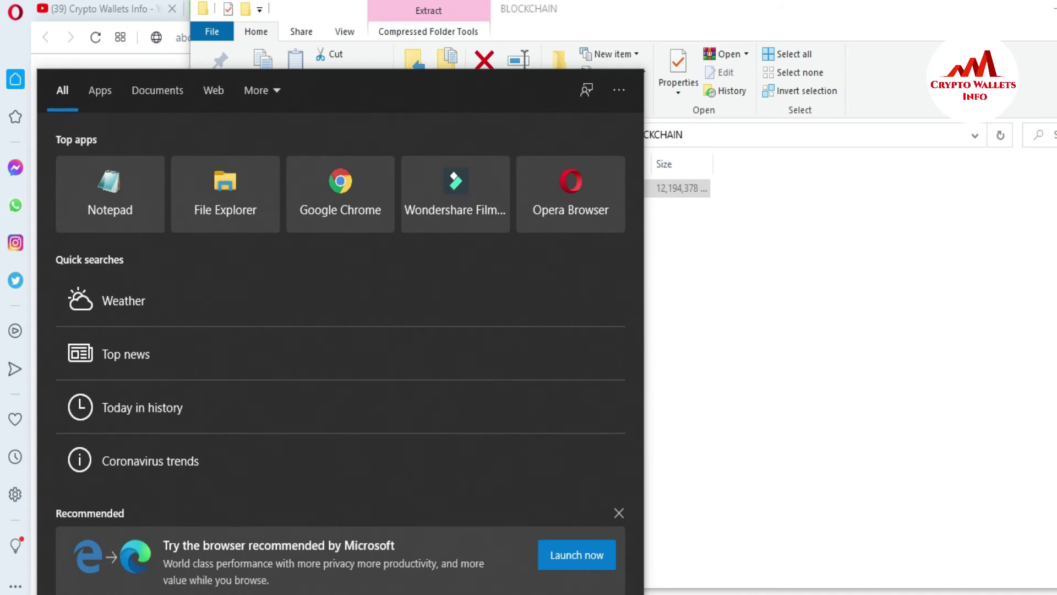
text(%)
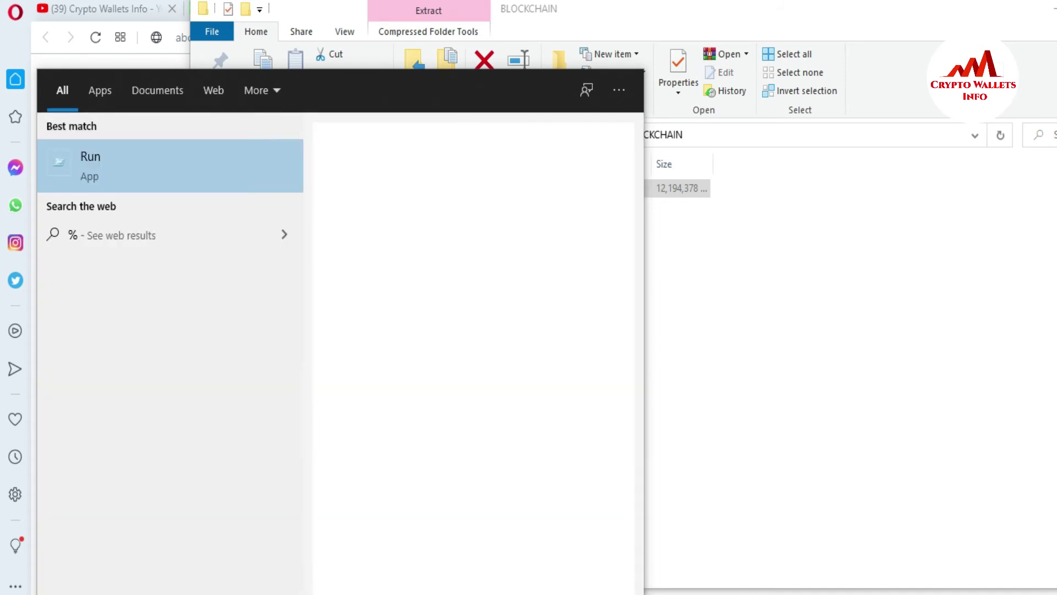
text(appdata)
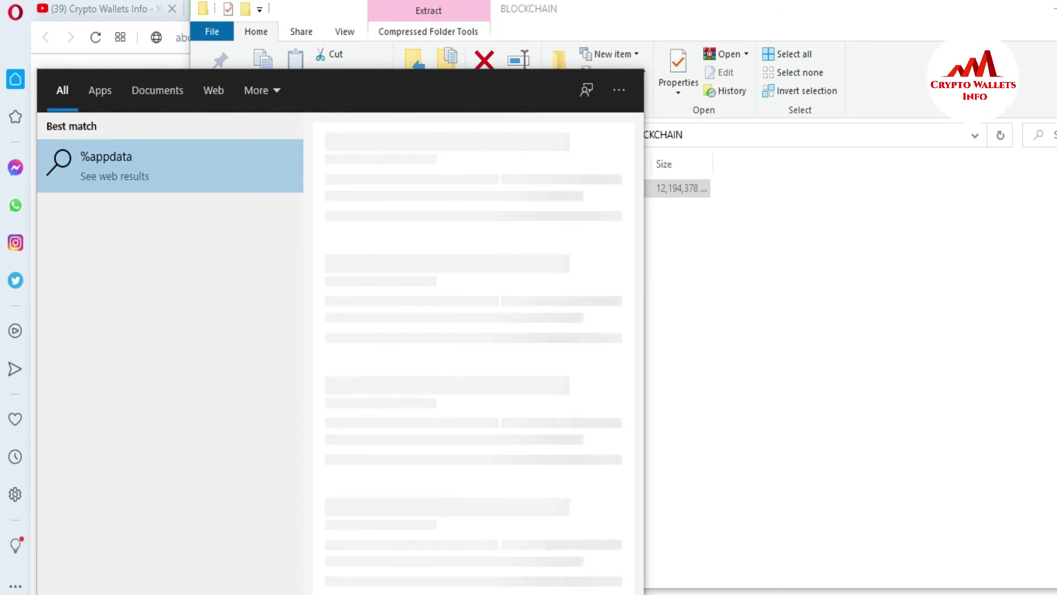
text(%)
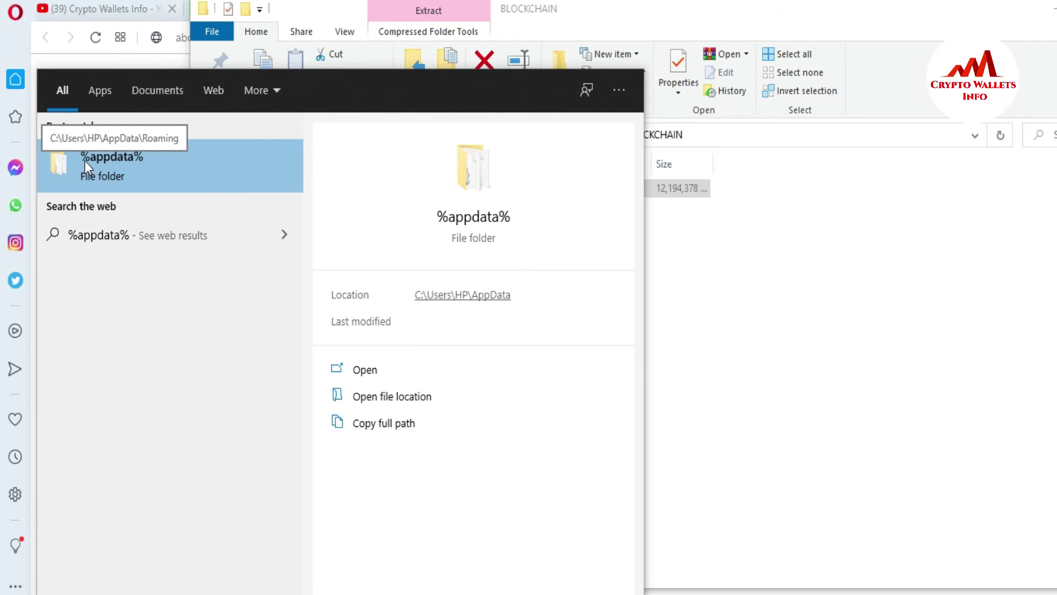
click(145, 161)
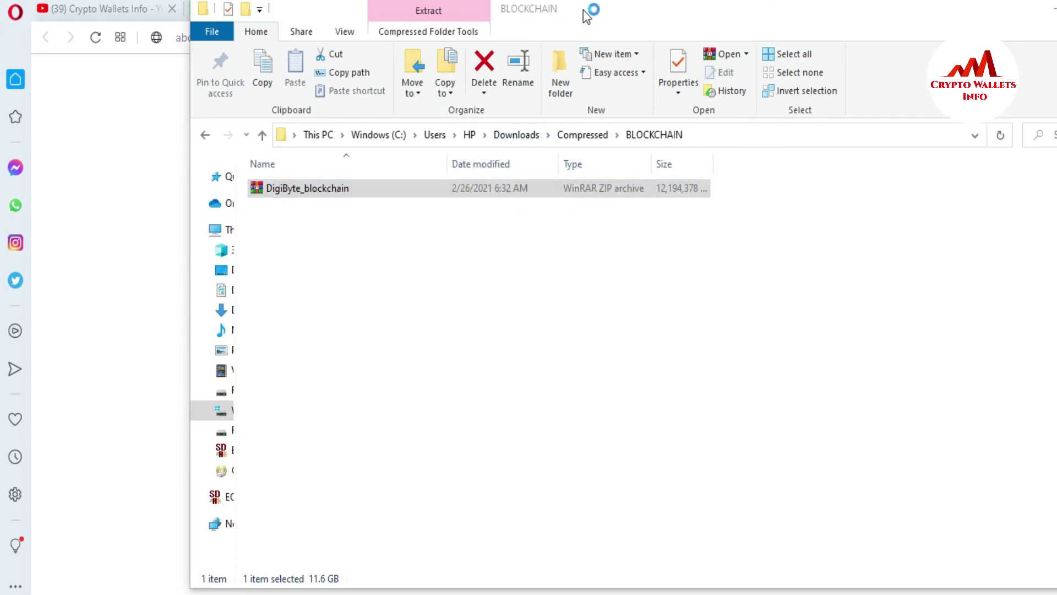
drag(595, 19, 536, 75)
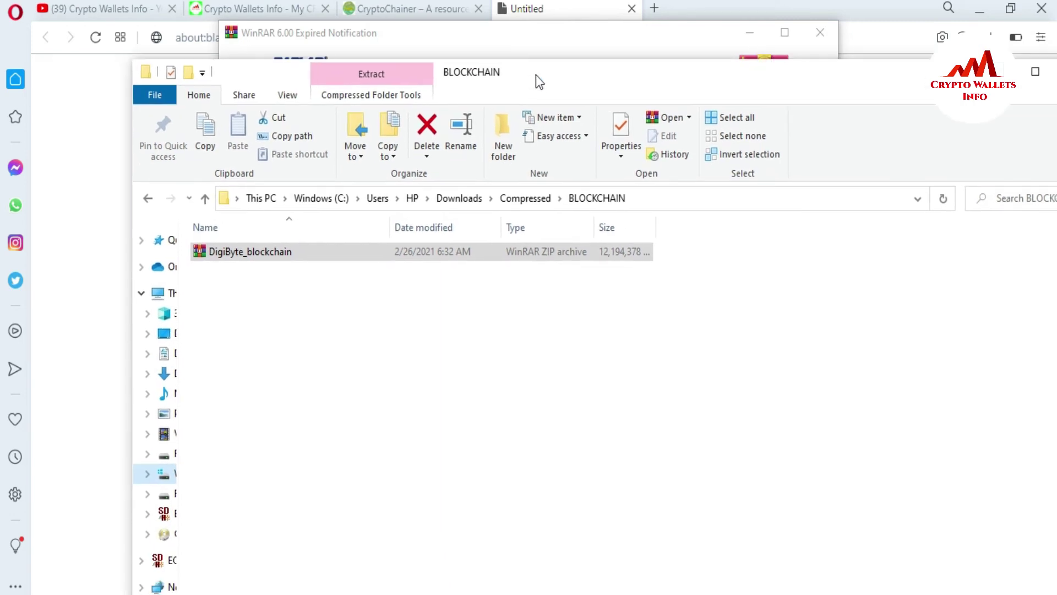
Step: Dismiss the WinRAR expired notification and open the DigiByte folder in AppData\Roaming
click(817, 34)
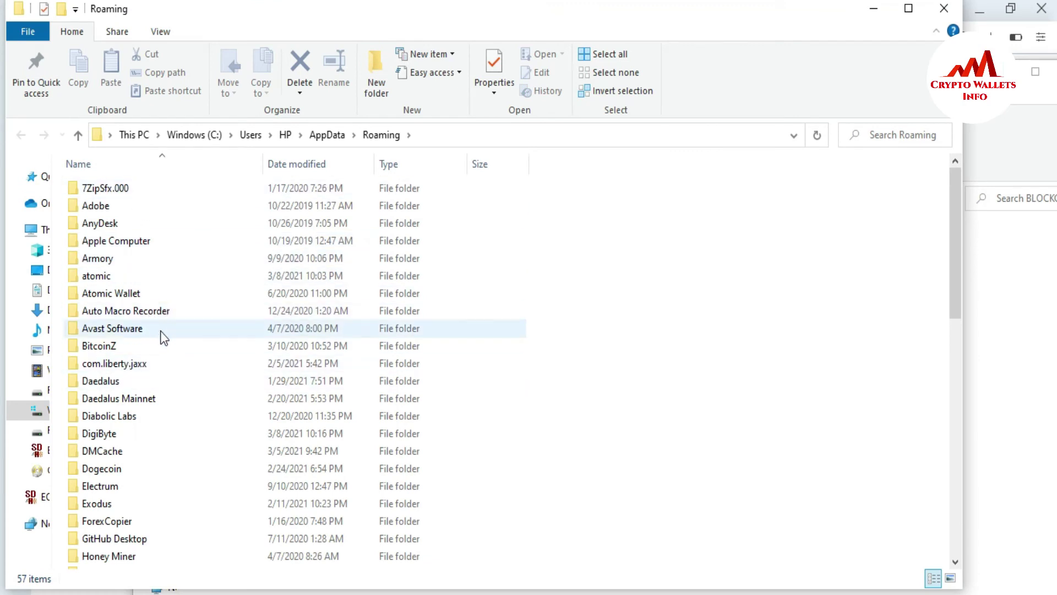
click(114, 433)
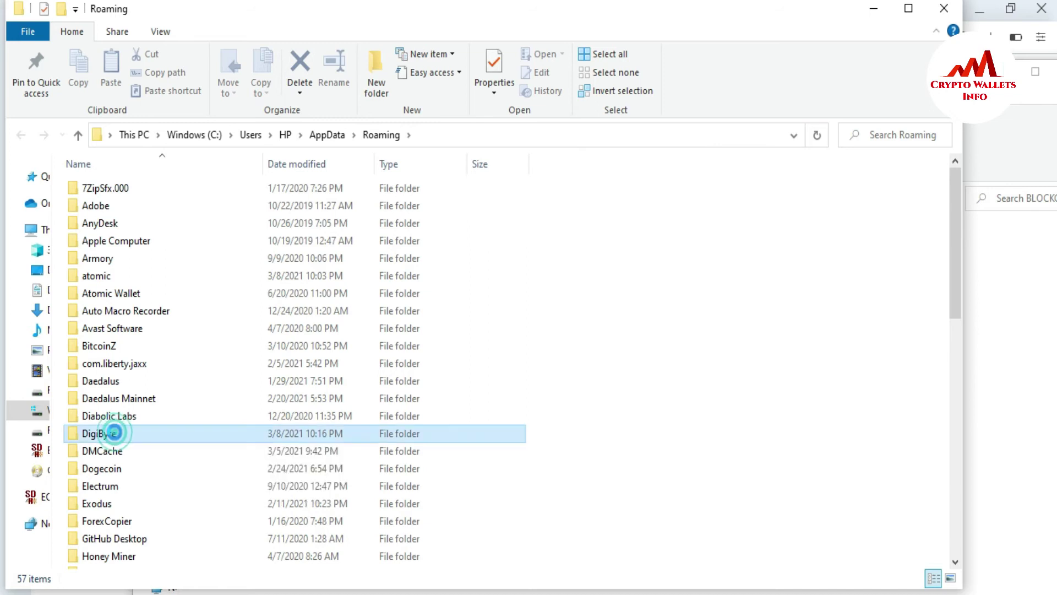
double_click(114, 433)
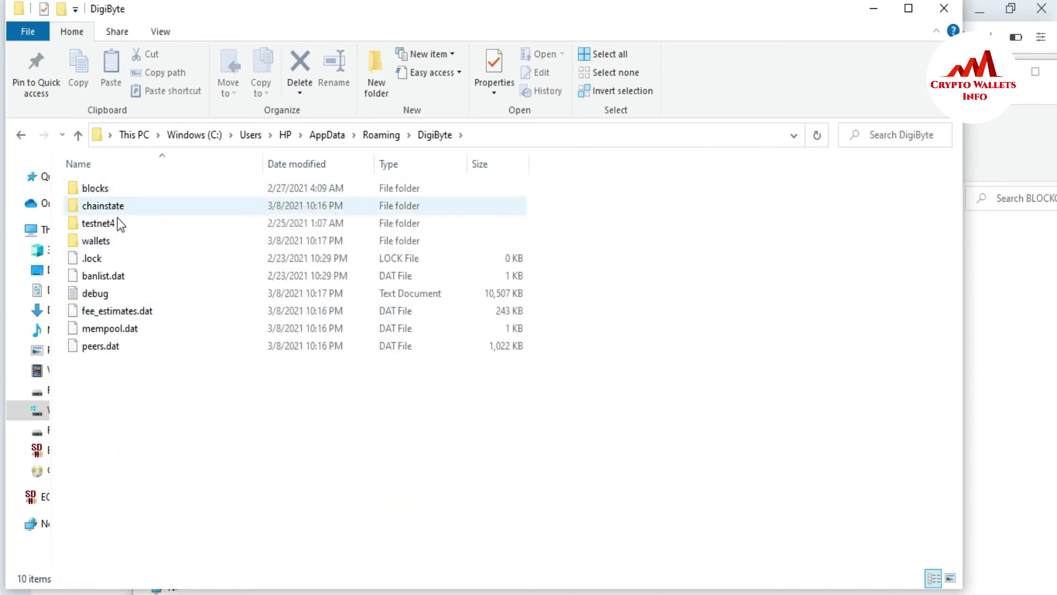
Step: Close the BLOCKCHAIN Explorer window and bring the DigiByte_blockchain.zip archive forward
click(979, 334)
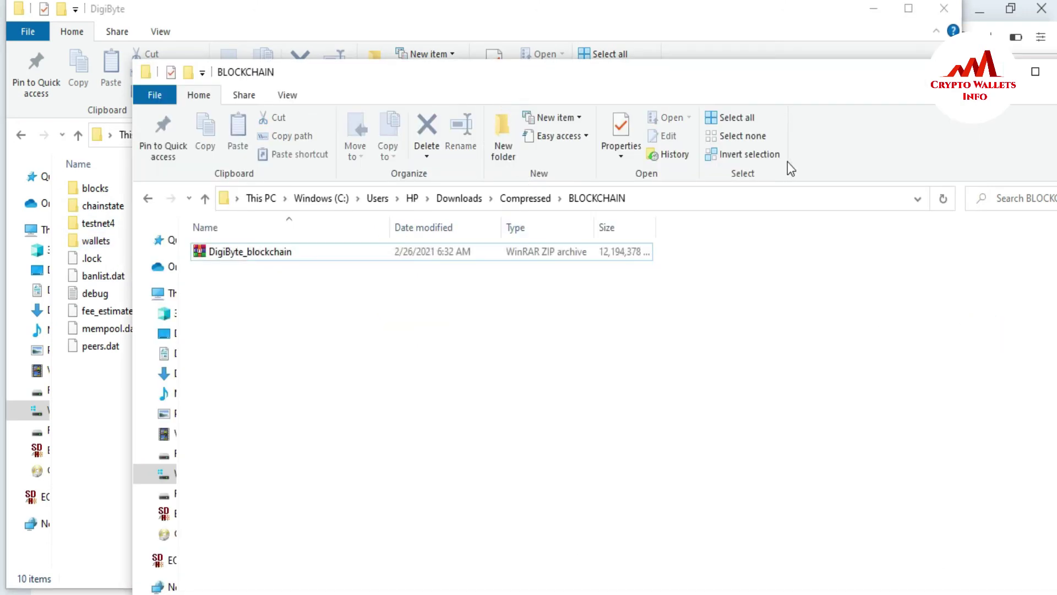
drag(861, 75, 749, 109)
click(944, 113)
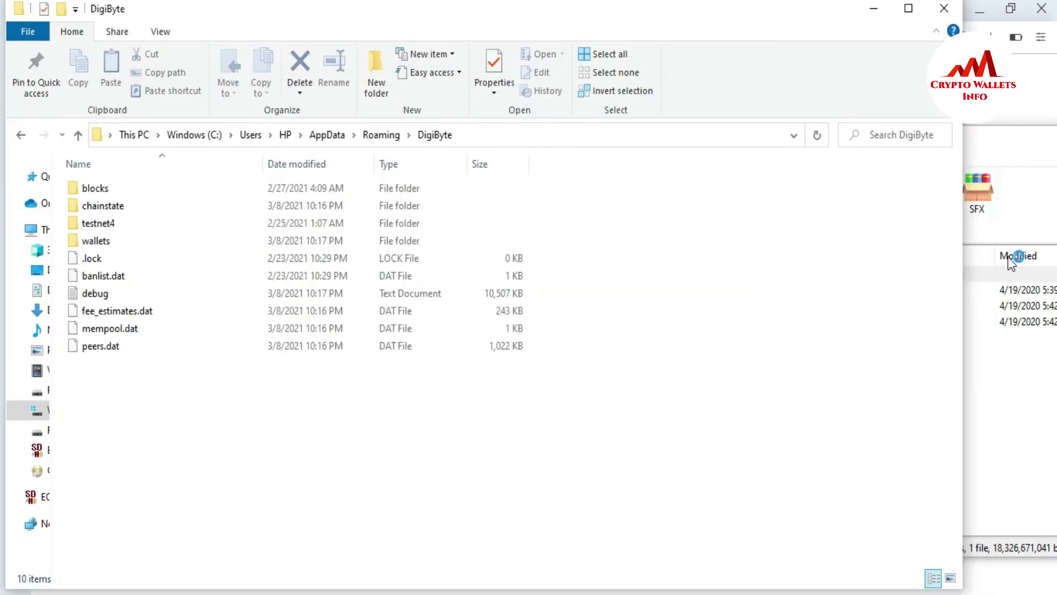
click(984, 278)
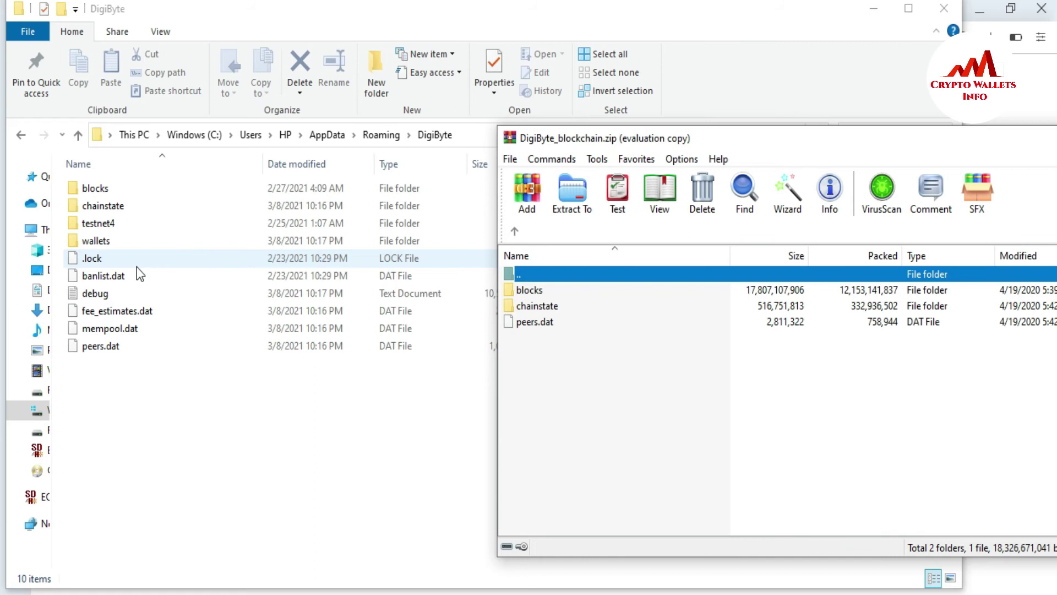
Step: Move the DigiByte_blockchain.zip window over the DigiByte folder, then minimize it
drag(815, 143, 526, 151)
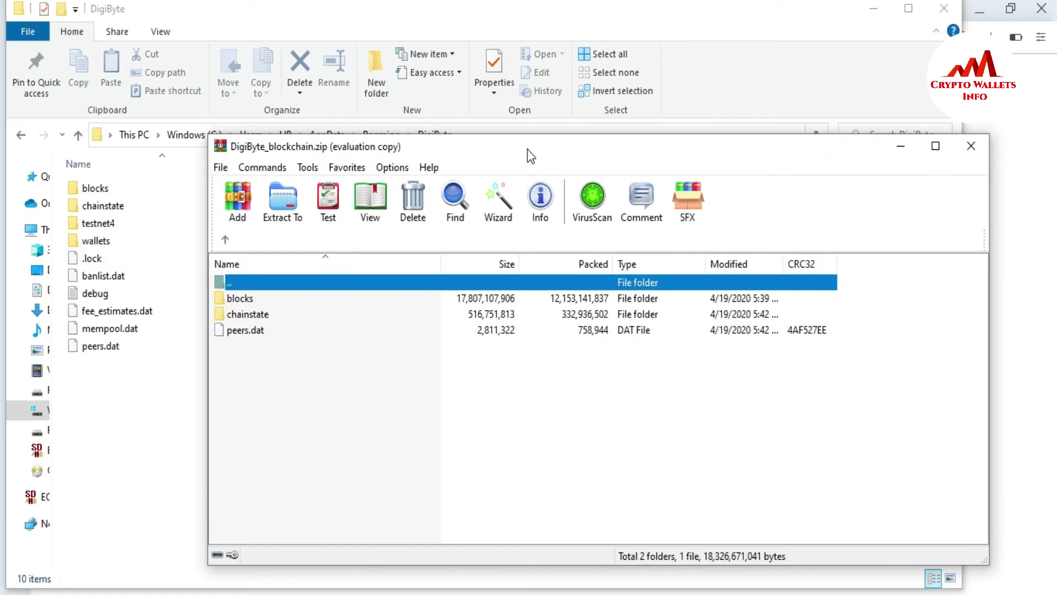
click(900, 150)
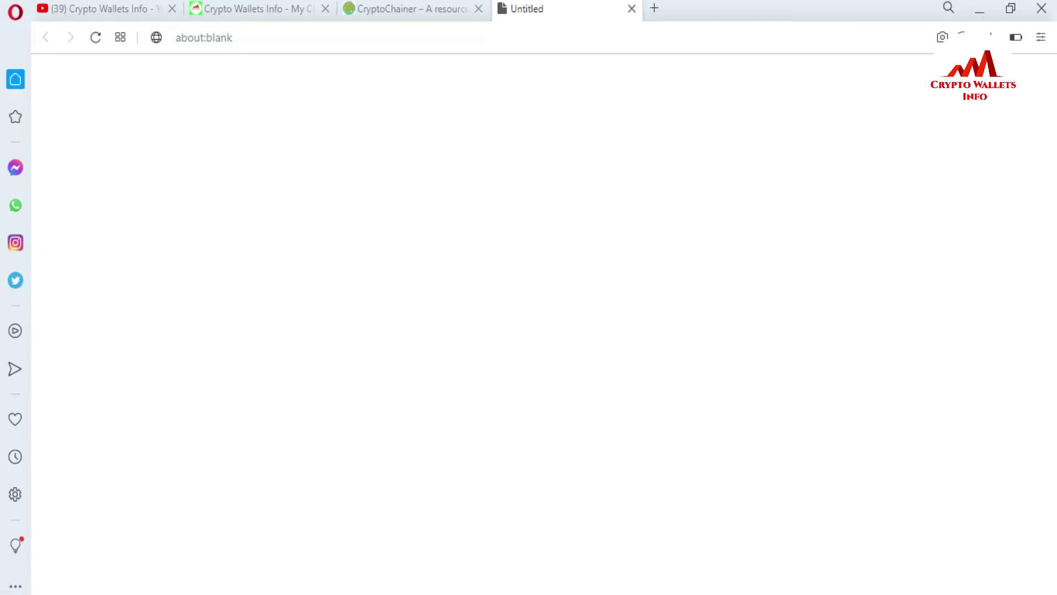
Step: Return to the CryptoChainer tab and browse the cryptochainer.com/dir/ coin list (BitBean, Bitcoin, Bitstar)
click(411, 6)
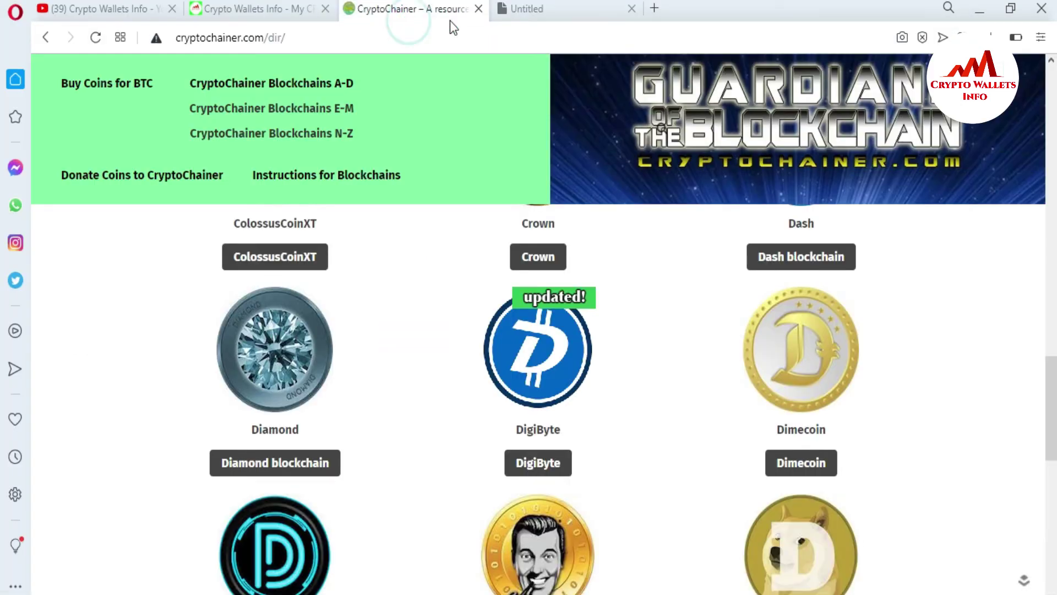
scroll(1045, 397, down, 4)
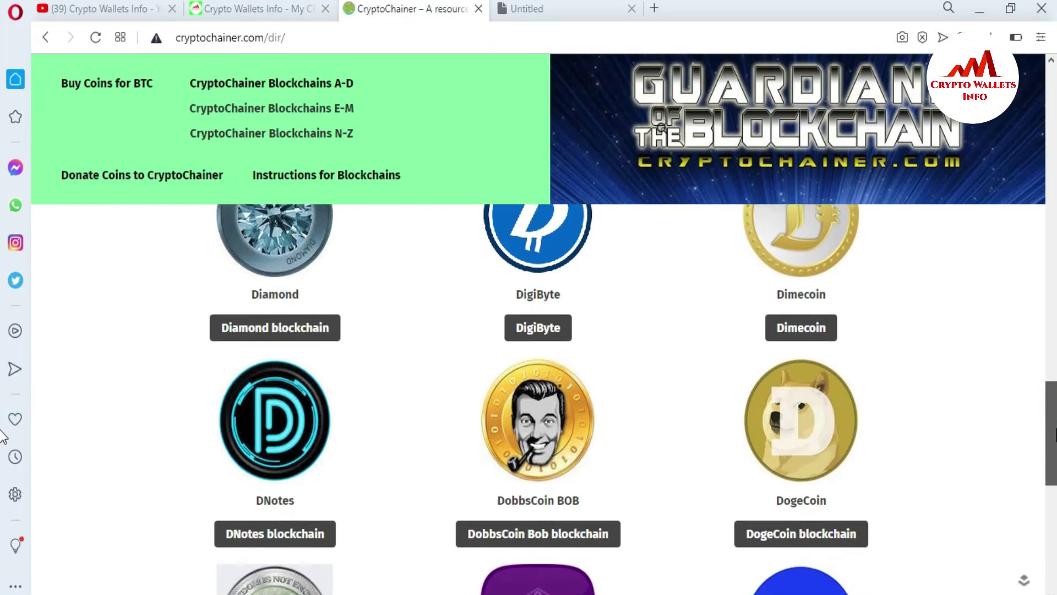
scroll(3, 454, down, 8)
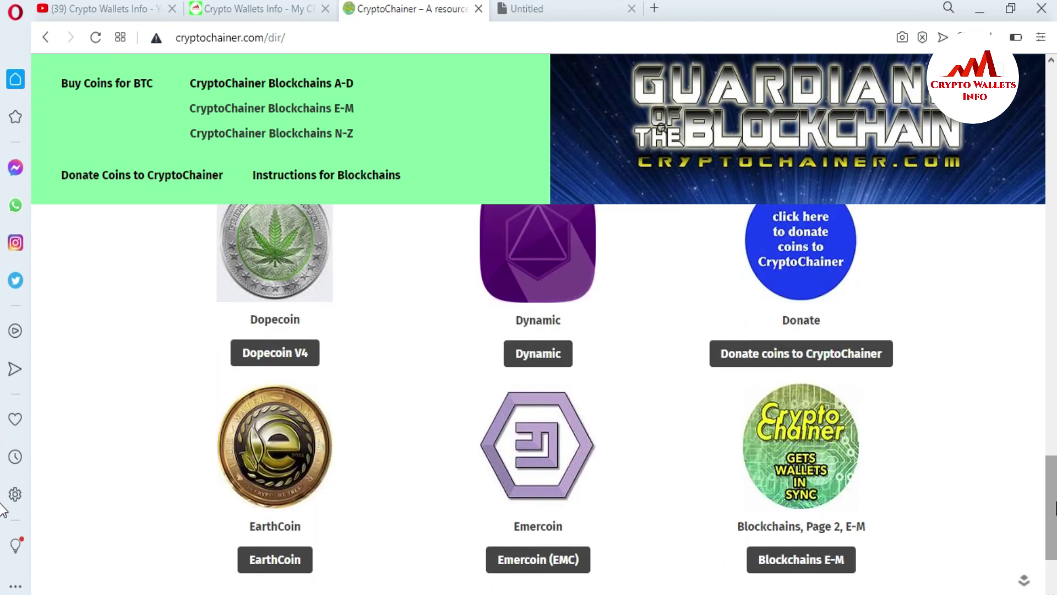
scroll(2, 542, up, 14)
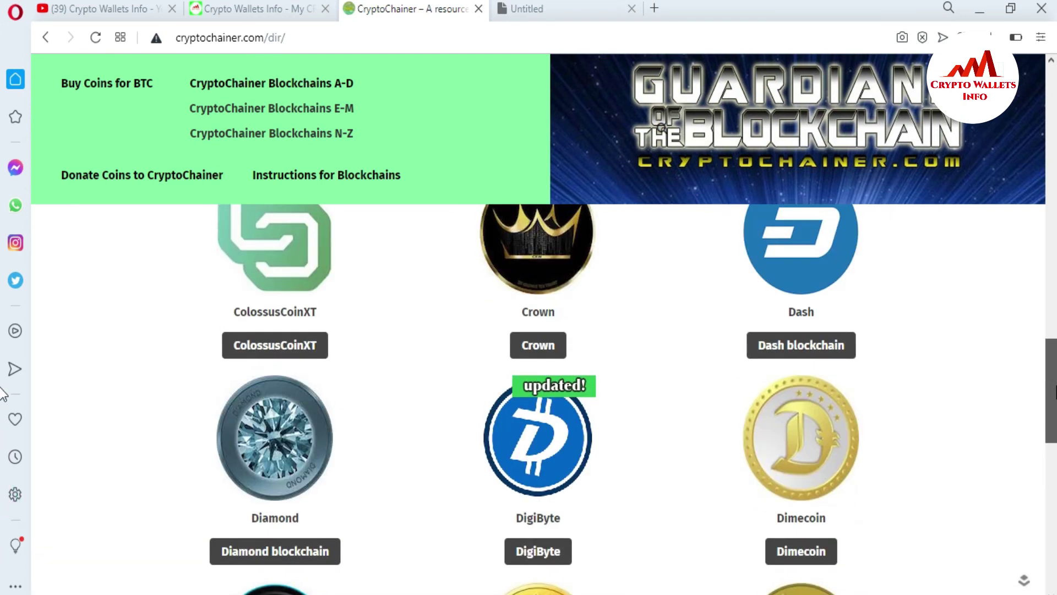
scroll(3, 394, up, 3)
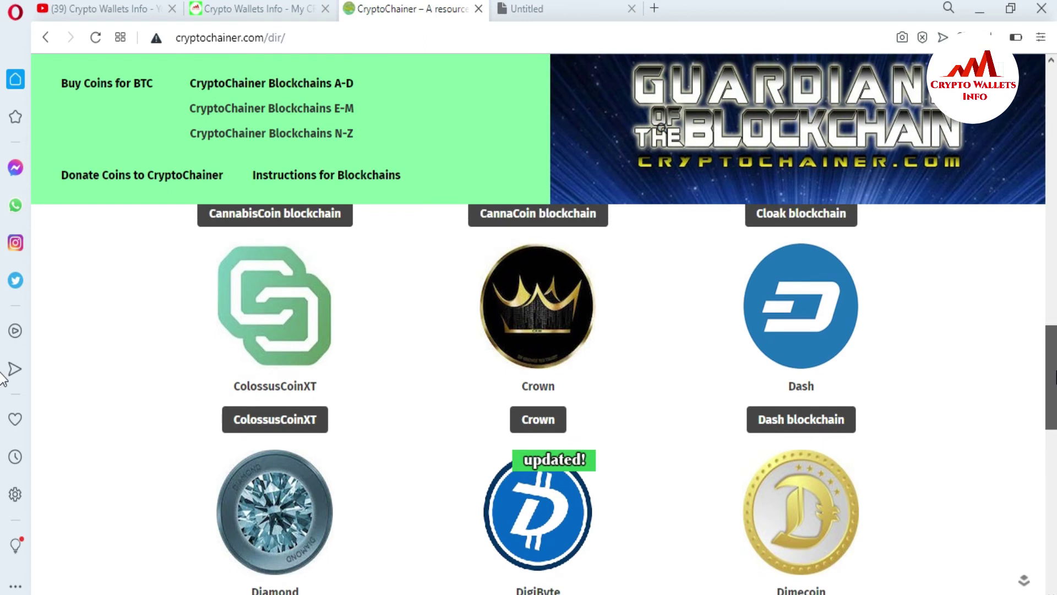
drag(1050, 337, 1056, 304)
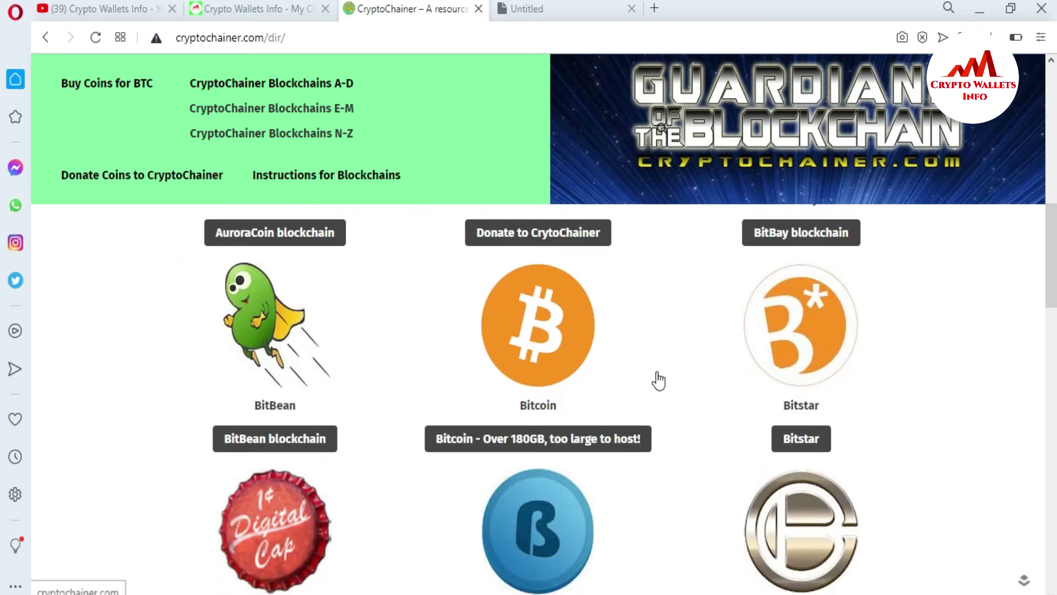
Step: Open the 'Bitcoin - Over 180GB' snapshot entry in a new tab
click(518, 450)
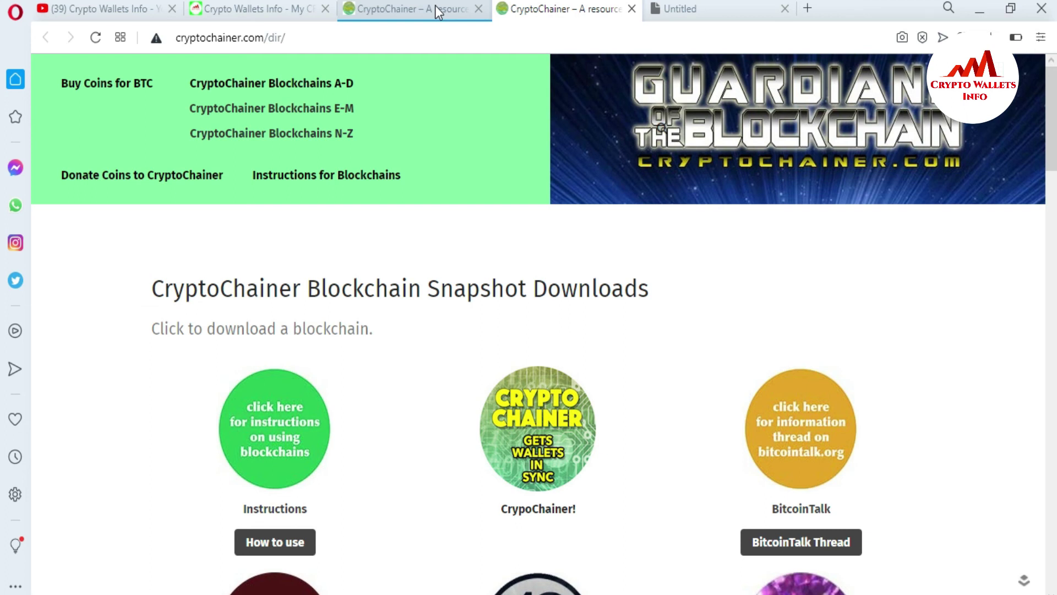
Step: Go back to the Crypto Wallets Info YouTube channel tab
click(95, 6)
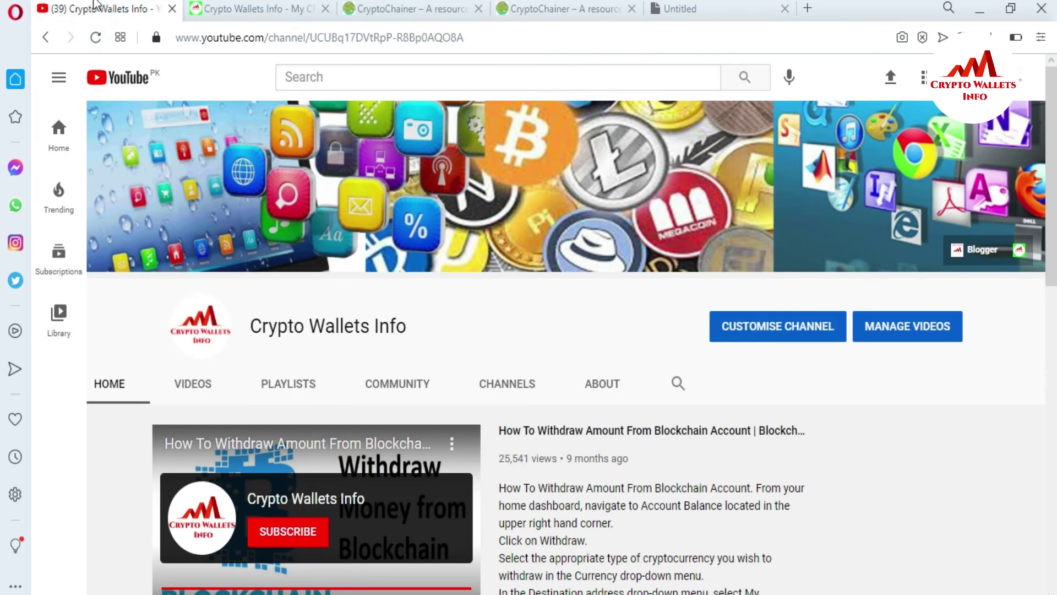